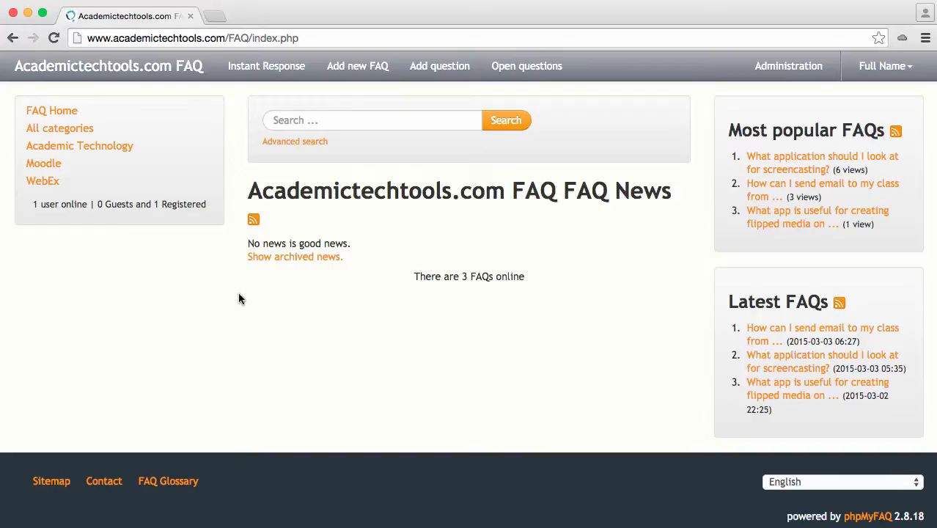
# - View the public form for proposing a new FAQ, and open the administration form for adding a new FAQ record
pyautogui.click(352, 73)
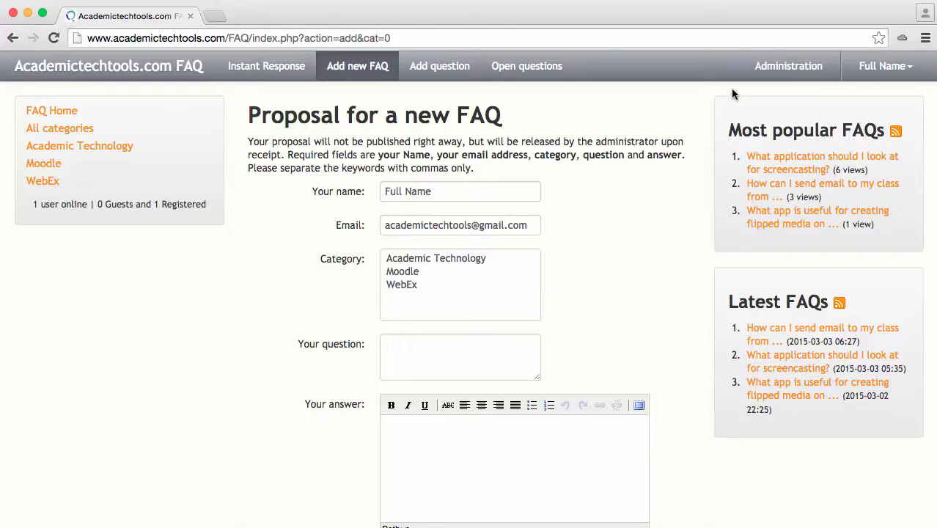
pyautogui.click(787, 68)
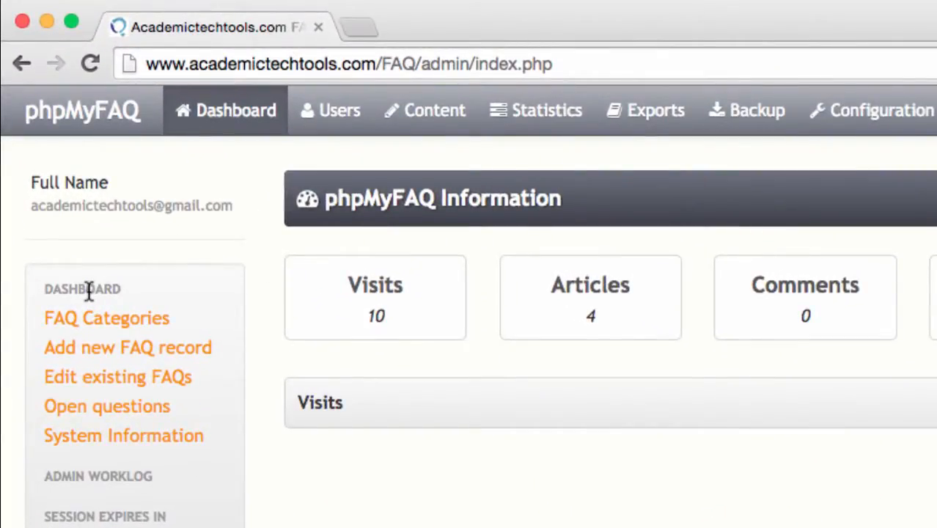
pyautogui.click(106, 350)
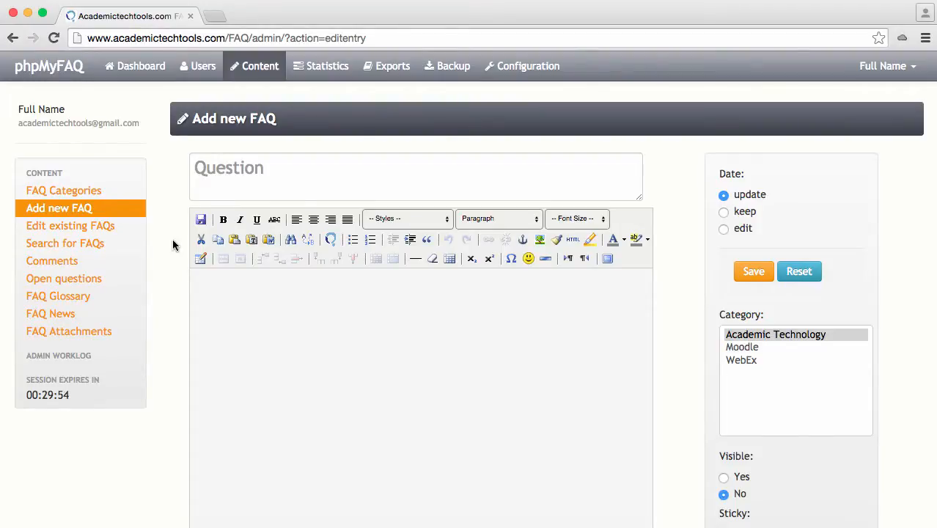
# - Examine the new FAQ form's question, answer, tags, keywords and record expiration date fields
pyautogui.click(219, 169)
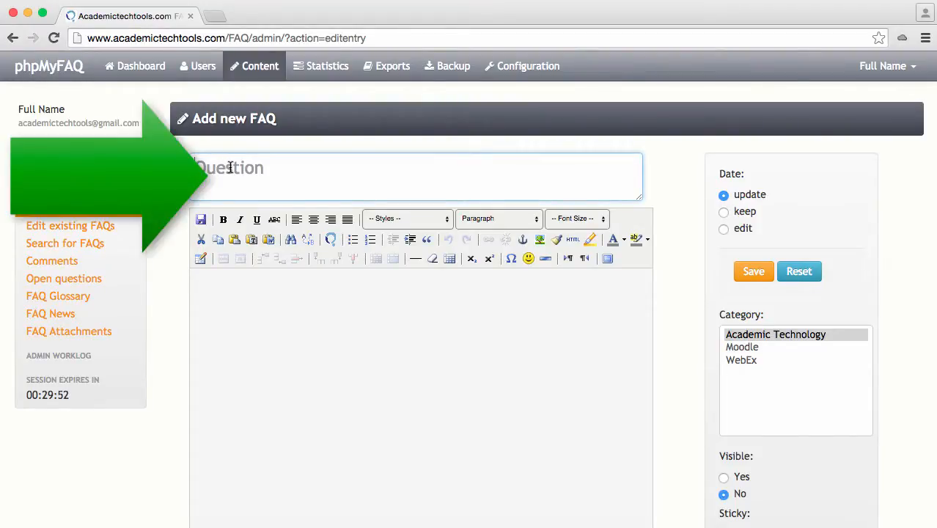
pyautogui.click(233, 303)
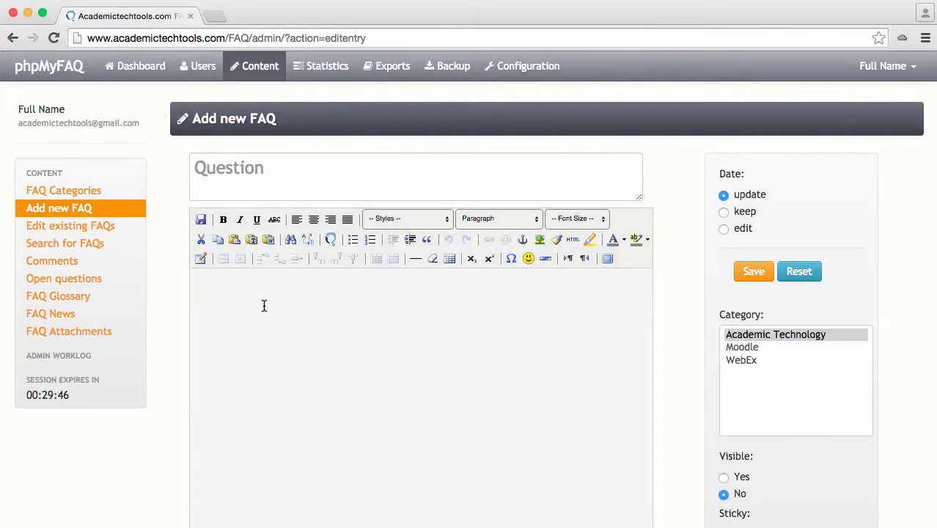
pyautogui.scroll(-5, 264, 305)
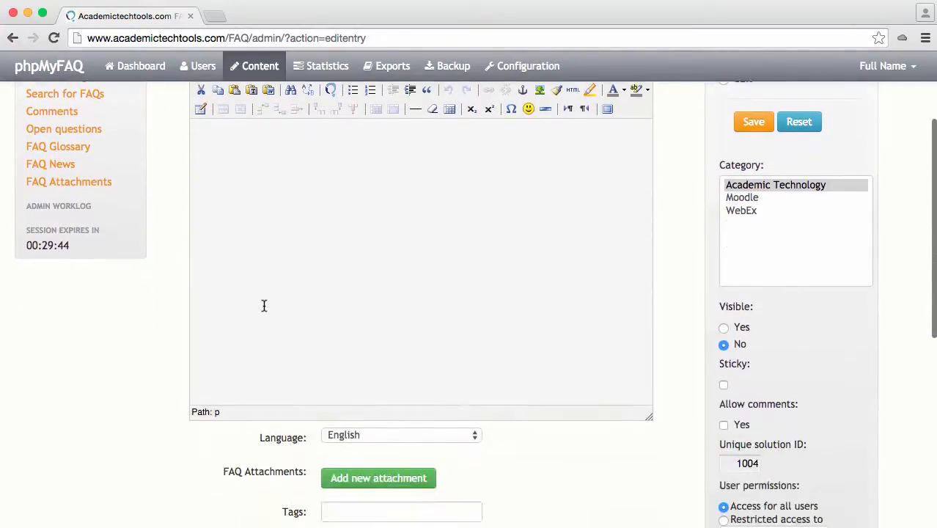
pyautogui.scroll(-2, 266, 312)
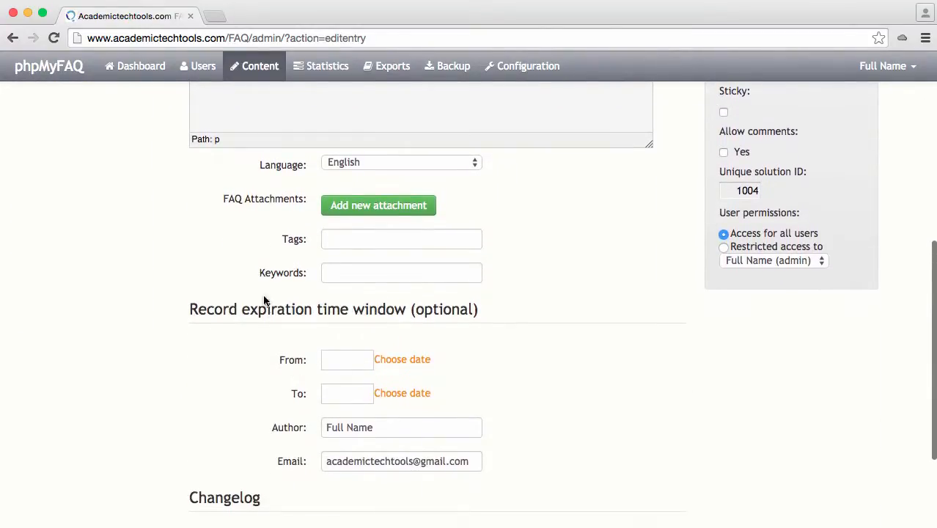
pyautogui.click(327, 235)
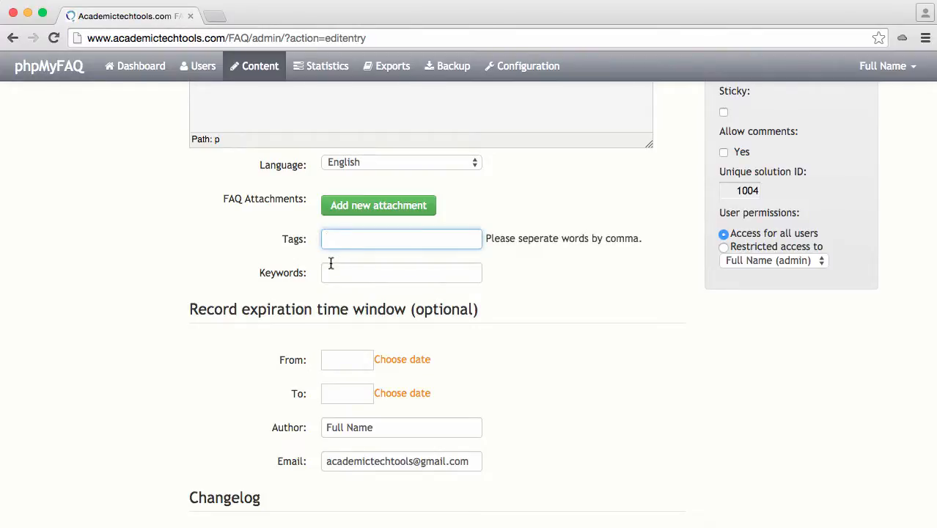
pyautogui.click(332, 272)
pyautogui.scroll(-3, 245, 304)
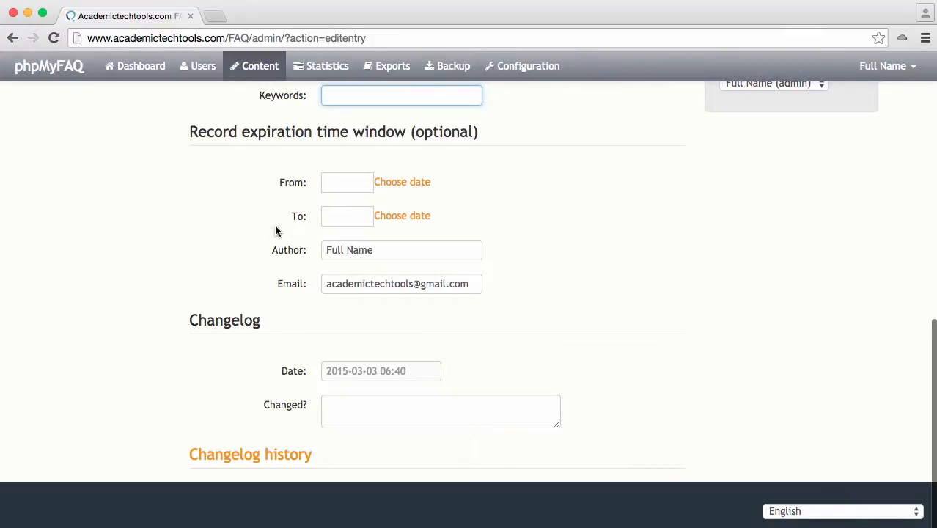
pyautogui.click(325, 181)
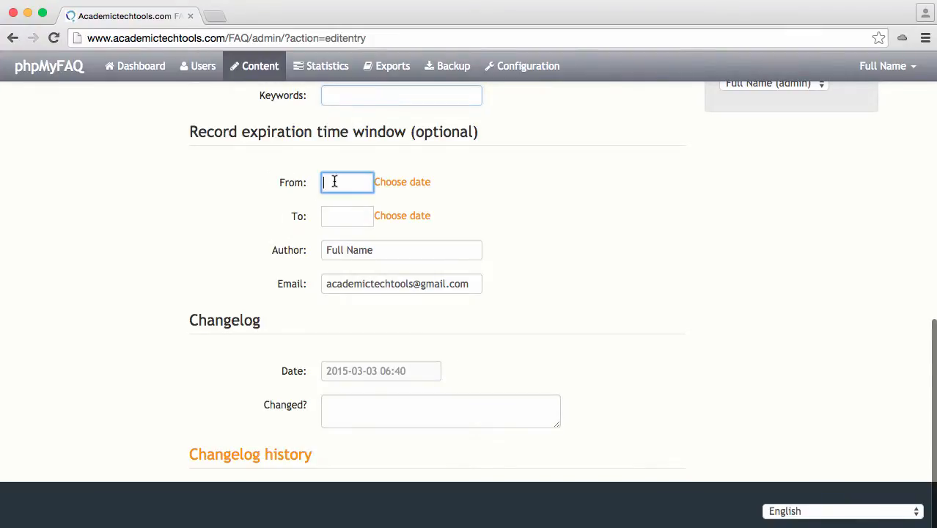
pyautogui.click(335, 223)
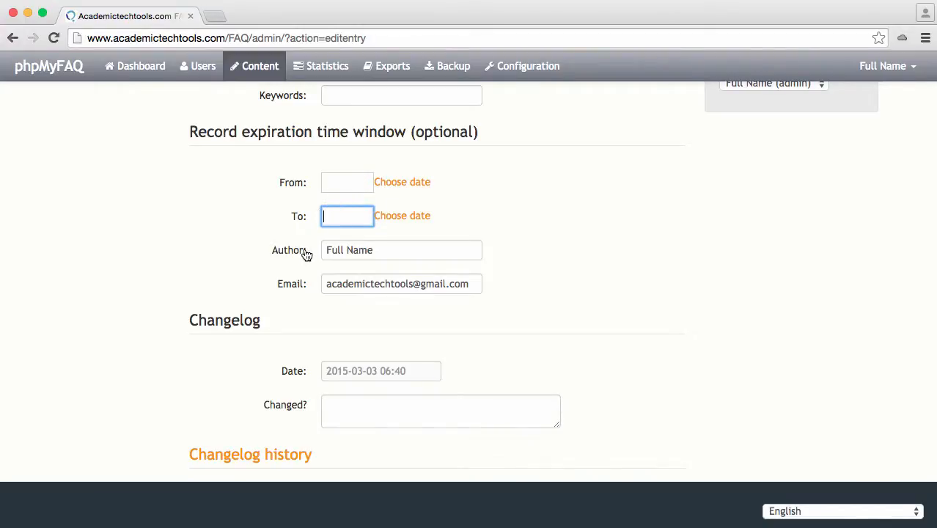
# - Review the new FAQ's category, visibility, sticky, comment and user permission options
pyautogui.scroll(10, 291, 261)
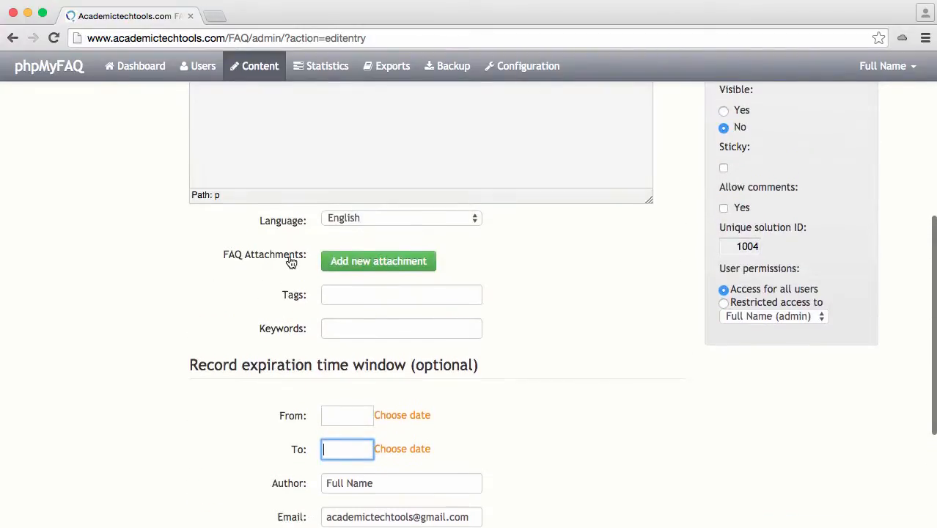
pyautogui.scroll(5, 689, 265)
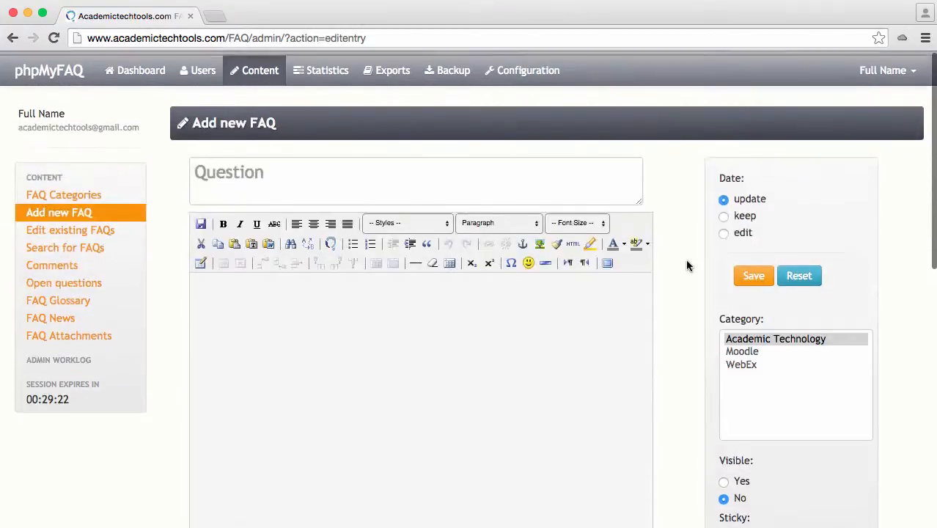
pyautogui.scroll(-3, 687, 264)
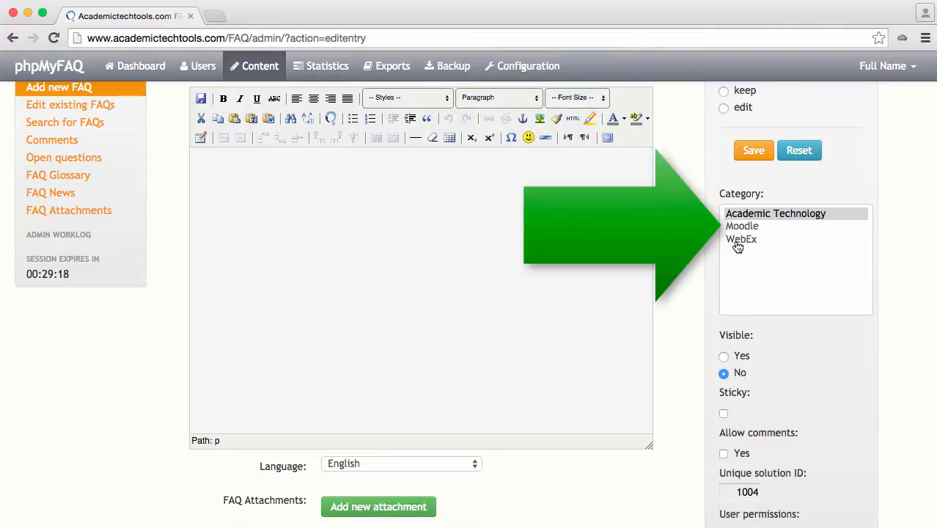
pyautogui.scroll(-3, 675, 260)
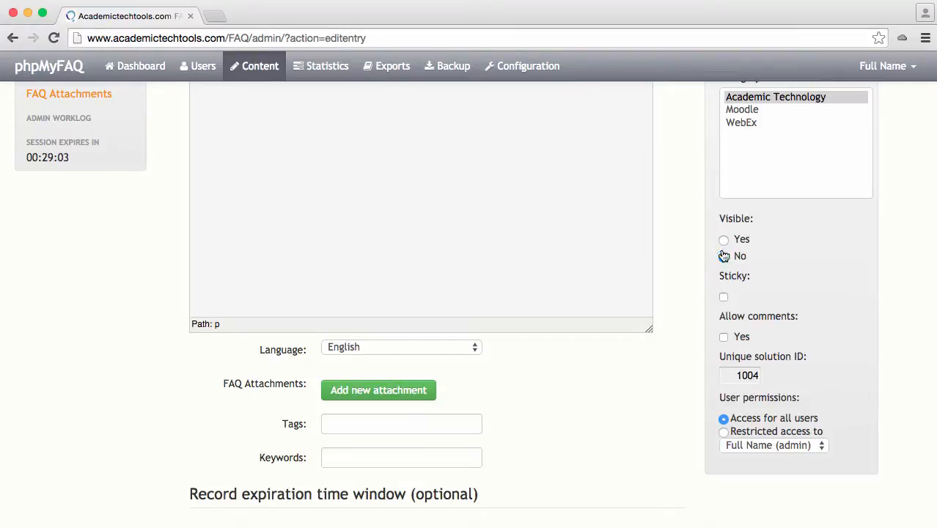
pyautogui.scroll(-3, 693, 308)
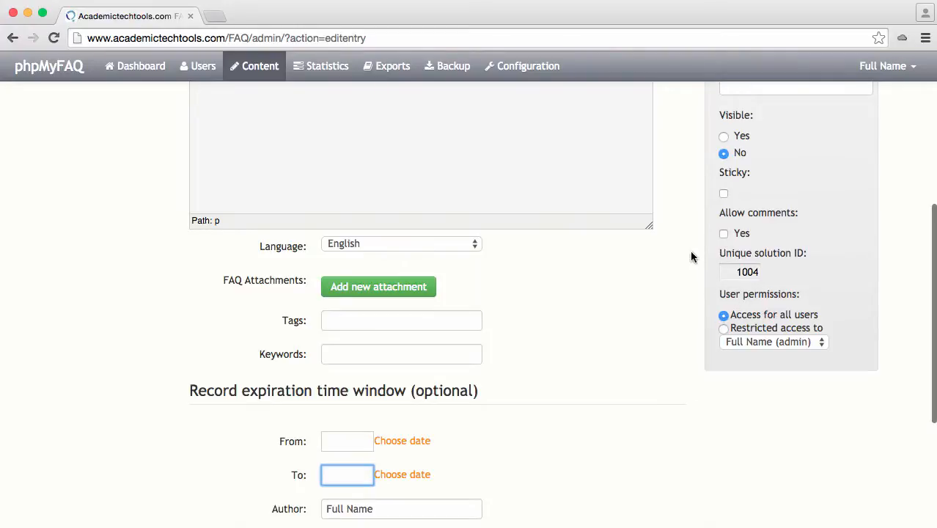
pyautogui.scroll(10, 687, 216)
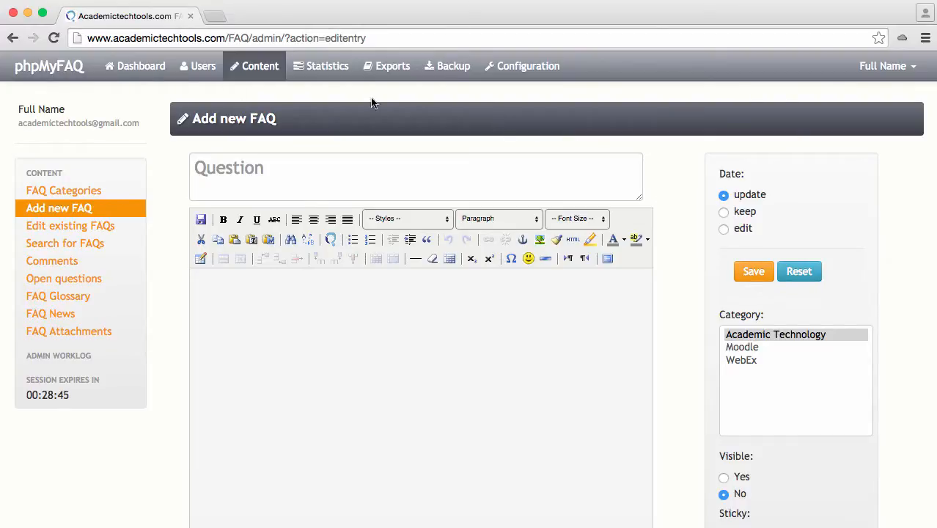
# - Return to the public FAQ site and open its proposal form for a new FAQ
pyautogui.click(60, 76)
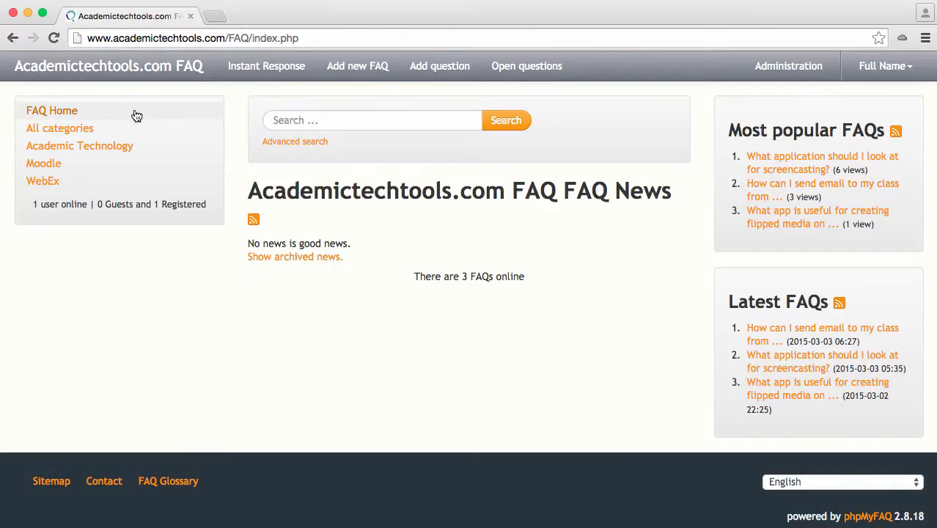
pyautogui.click(358, 68)
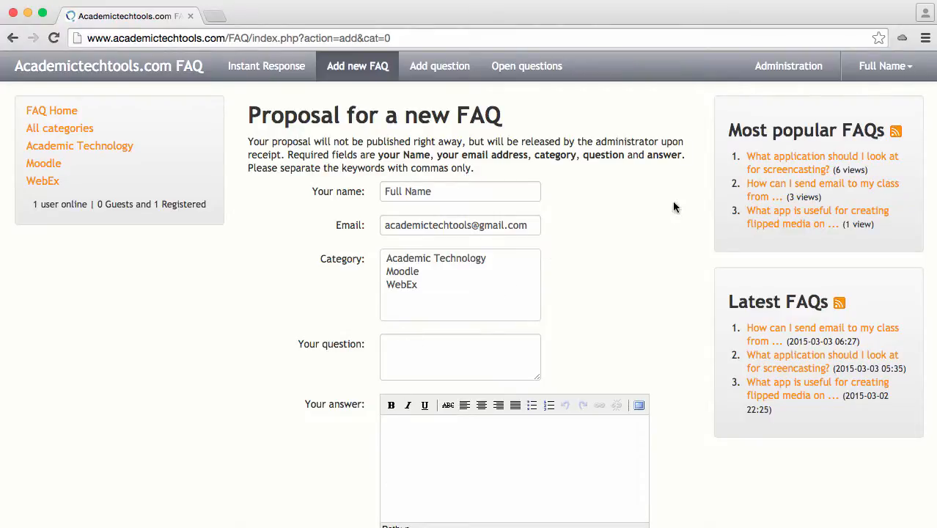
# - In the administration's existing FAQs, activate "How do I easily add files to my Moodle course?" under Academic Technology
pyautogui.click(784, 70)
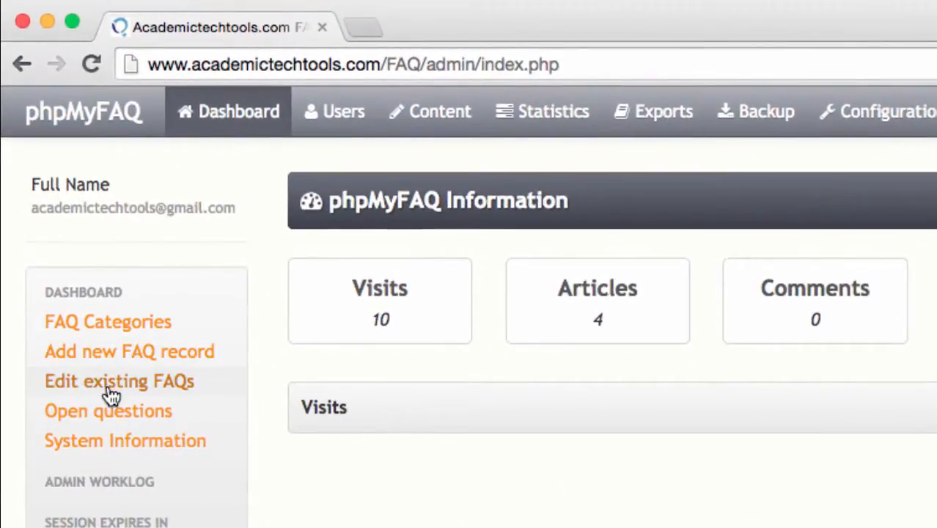
pyautogui.click(107, 385)
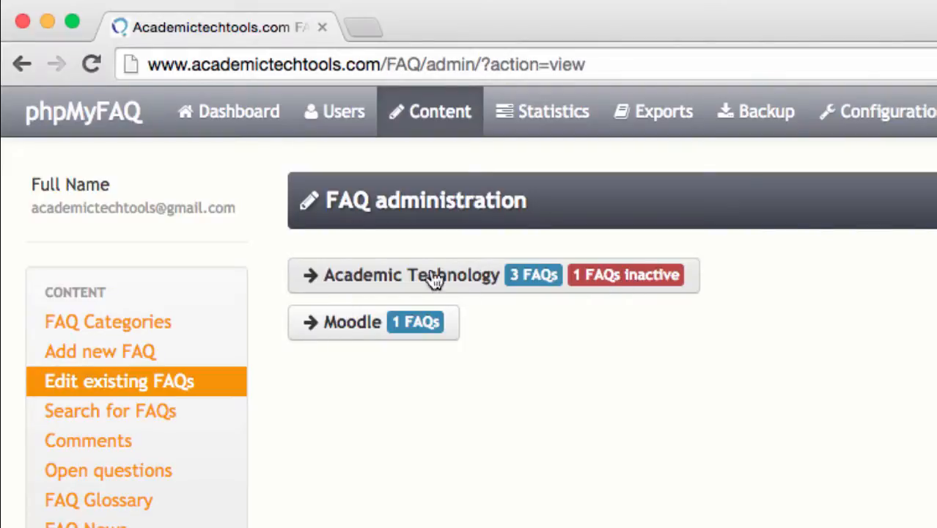
pyautogui.click(408, 278)
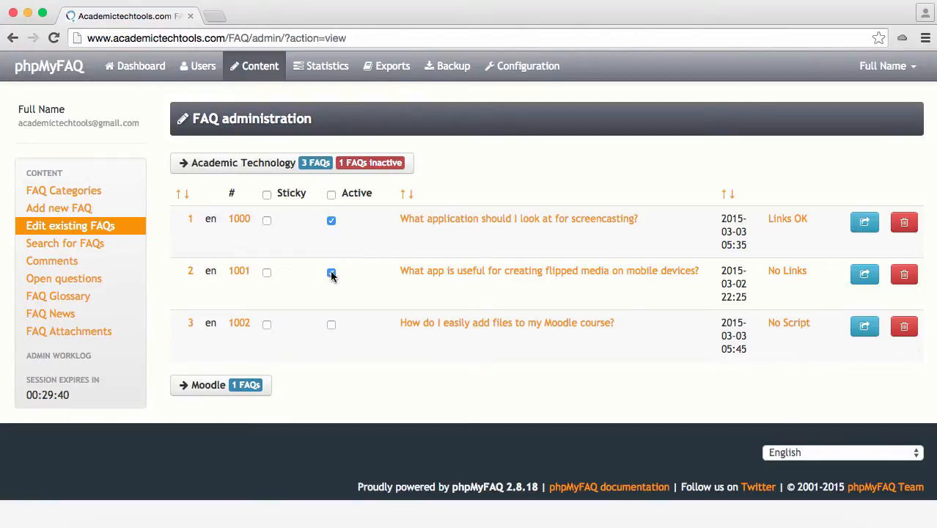
pyautogui.click(331, 324)
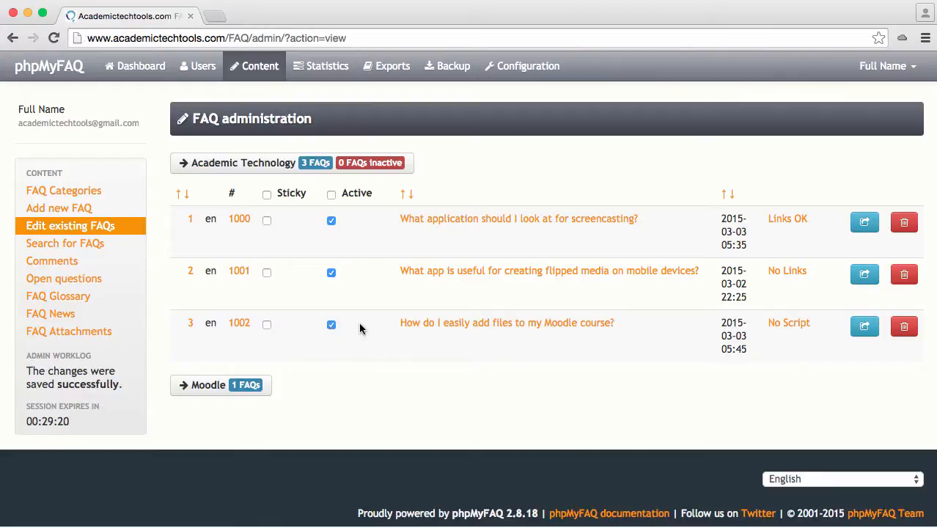
# - Open the FAQ "How do I easily add files to my Moodle course?" for editing and examine its answer, settings and changelog
pyautogui.click(444, 325)
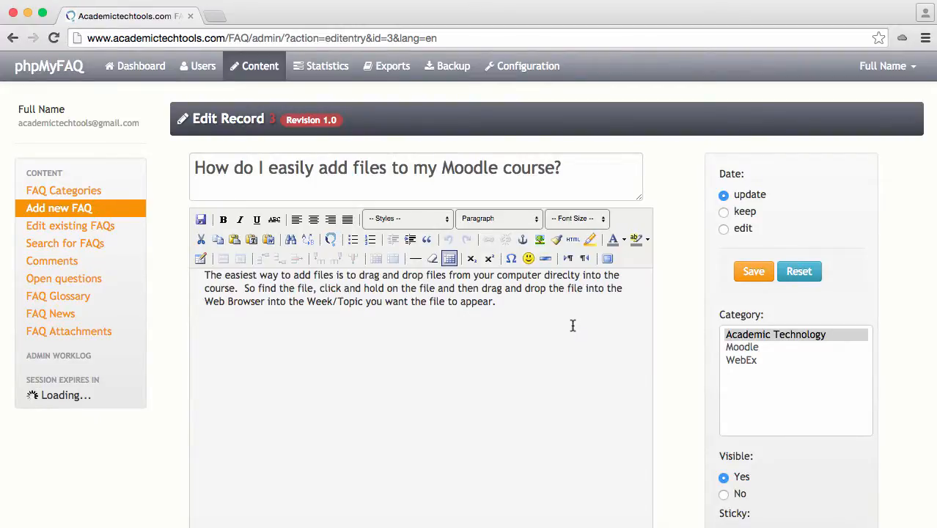
pyautogui.scroll(-3, 663, 340)
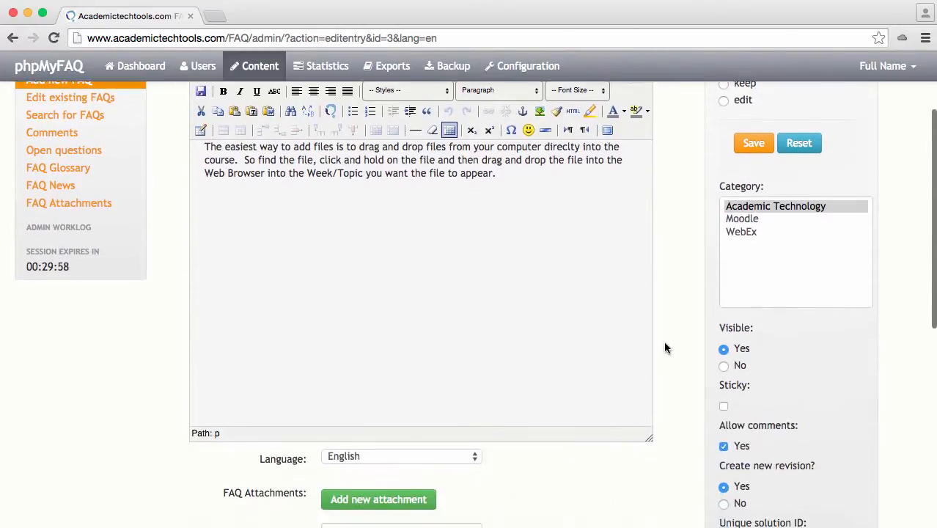
pyautogui.scroll(-3, 664, 341)
pyautogui.scroll(-3, 691, 264)
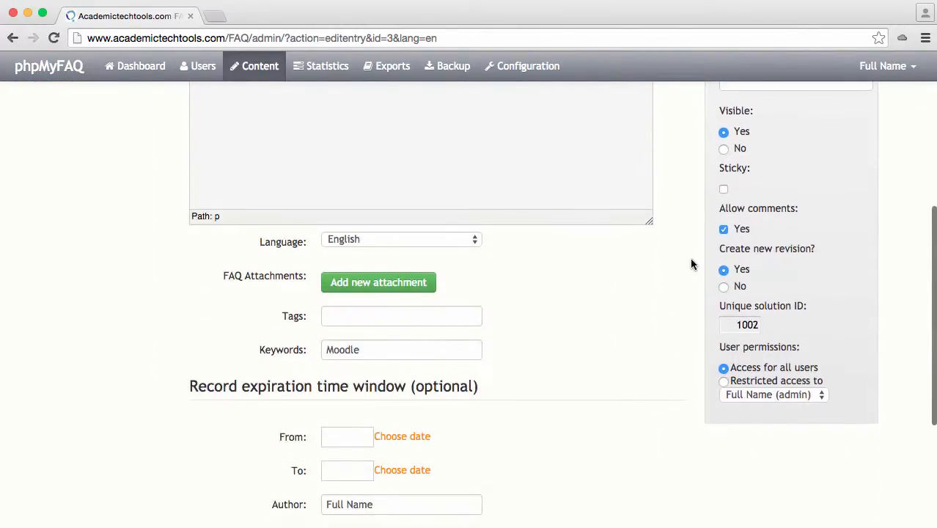
pyautogui.scroll(-3, 690, 282)
pyautogui.scroll(10, 690, 282)
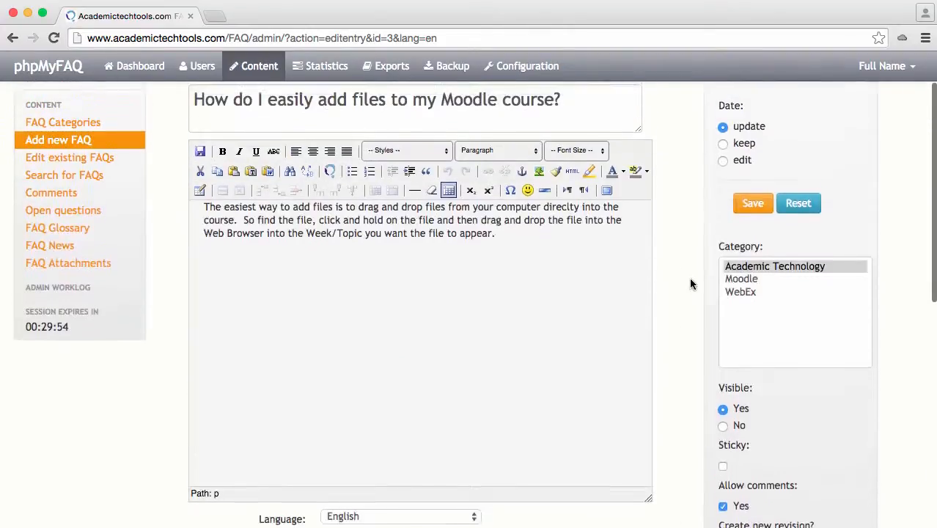
pyautogui.scroll(2, 689, 277)
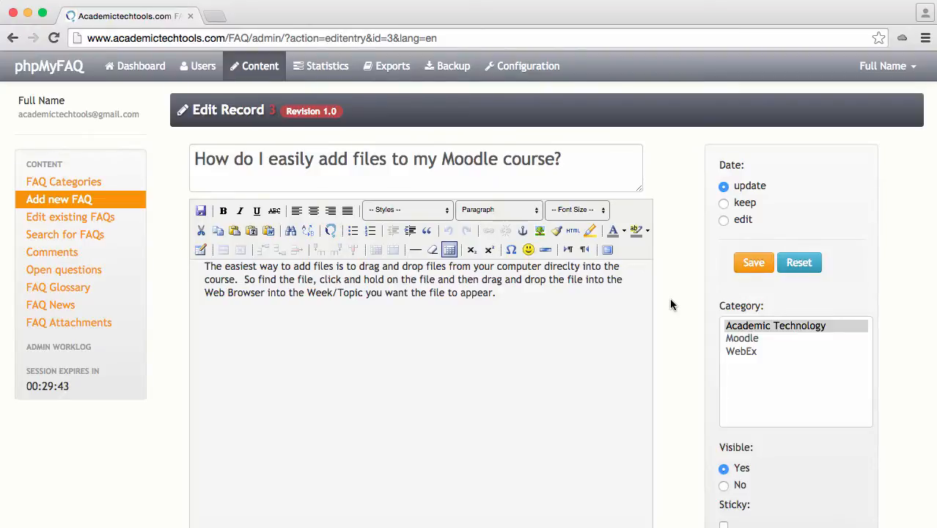
pyautogui.scroll(-10, 669, 298)
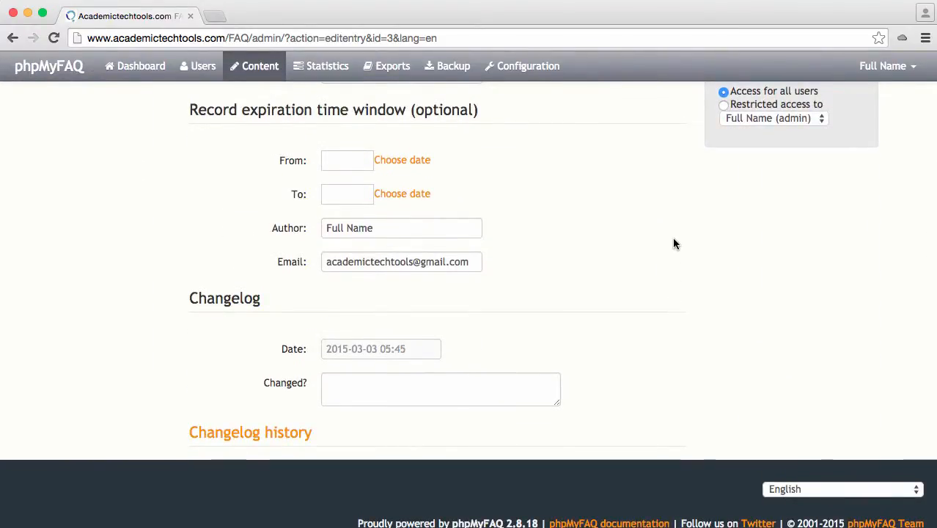
pyautogui.scroll(10, 674, 240)
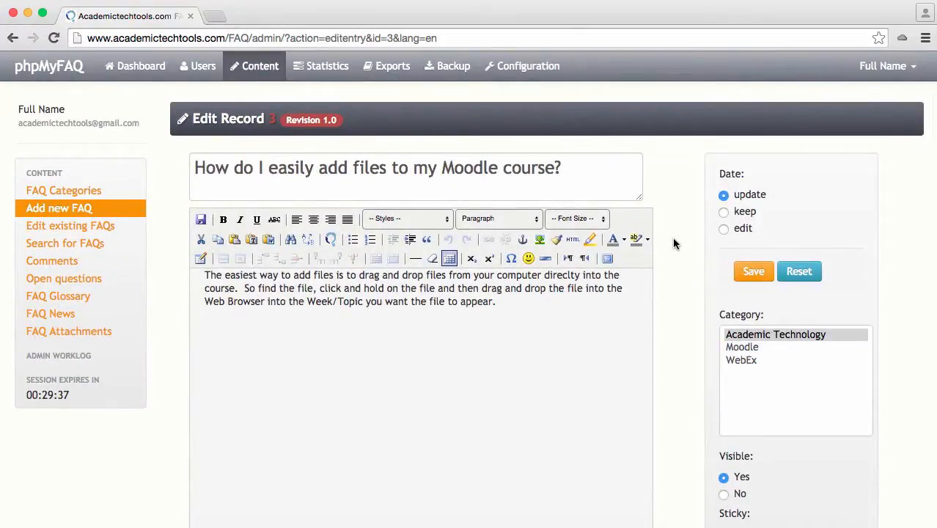
# - Save the FAQ record as a new revision and look through its list of earlier revisions
pyautogui.click(753, 271)
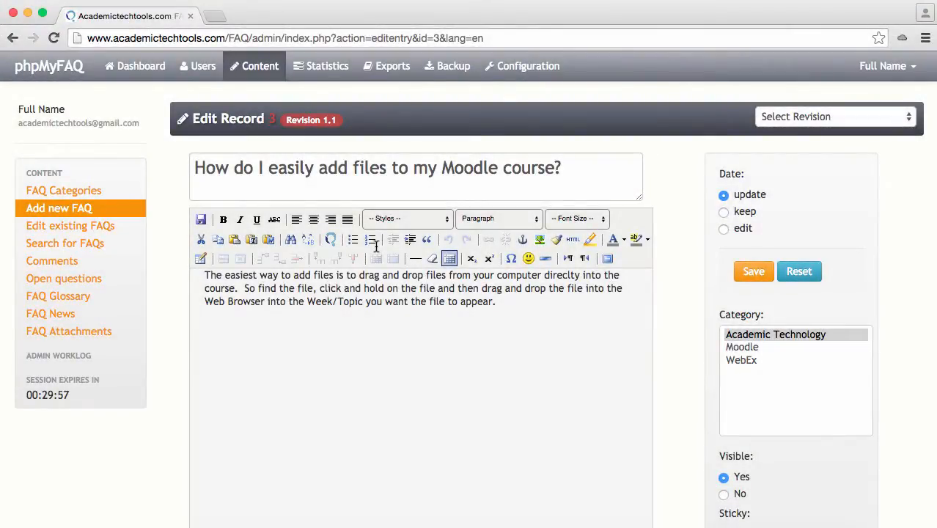
pyautogui.click(793, 123)
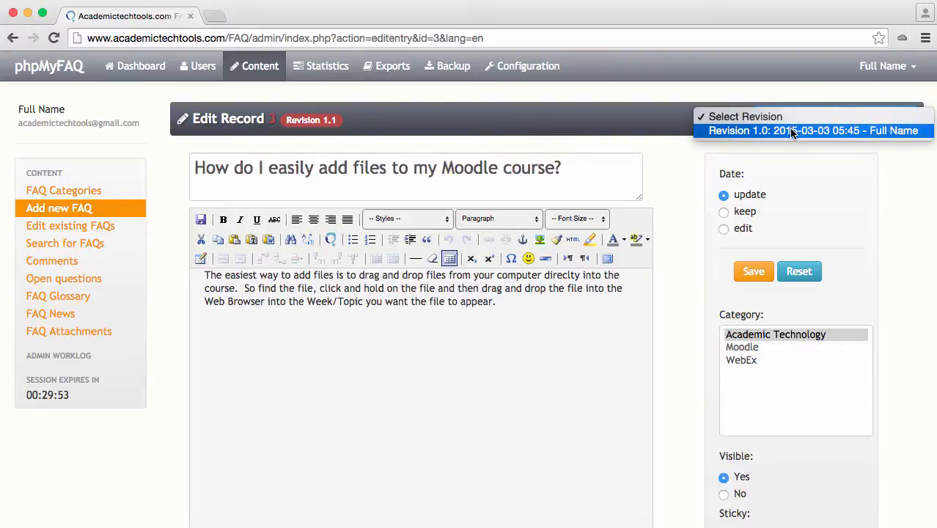
pyautogui.click(681, 174)
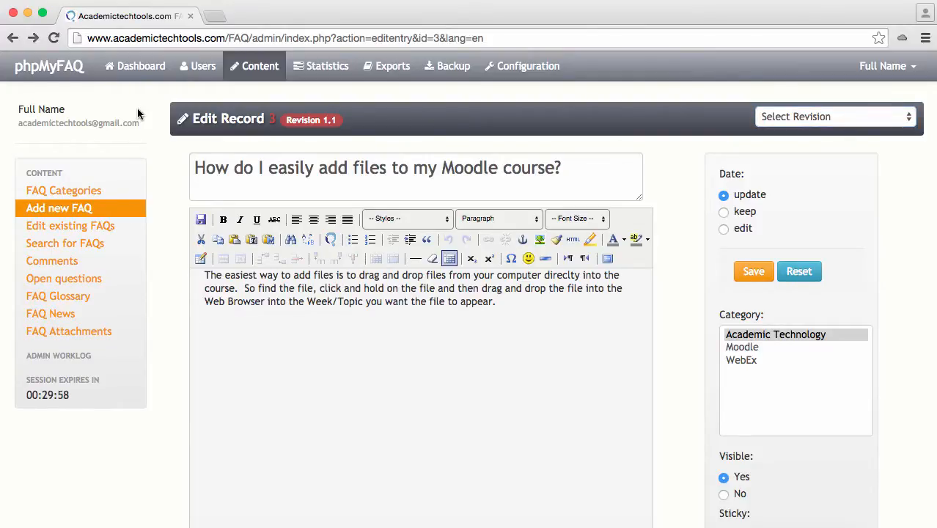
# - Return from the administration area to the public FAQ home page
pyautogui.click(49, 75)
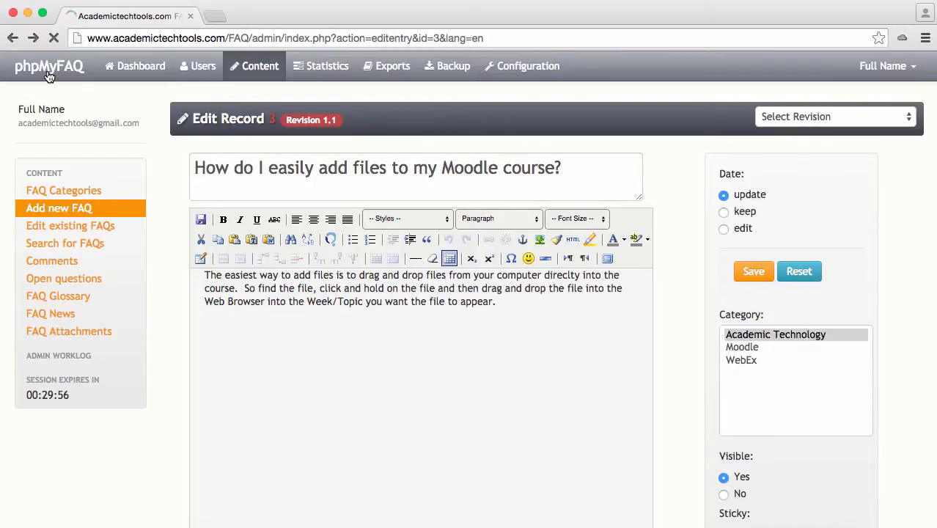